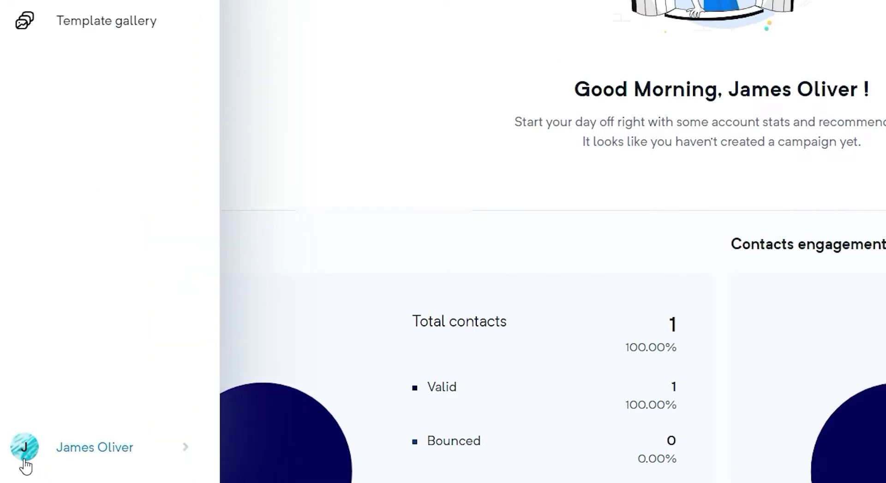
# Step: From the account's Domains settings page, add the sending domain craftmessages.com and submit it
pyautogui.click(23, 464)
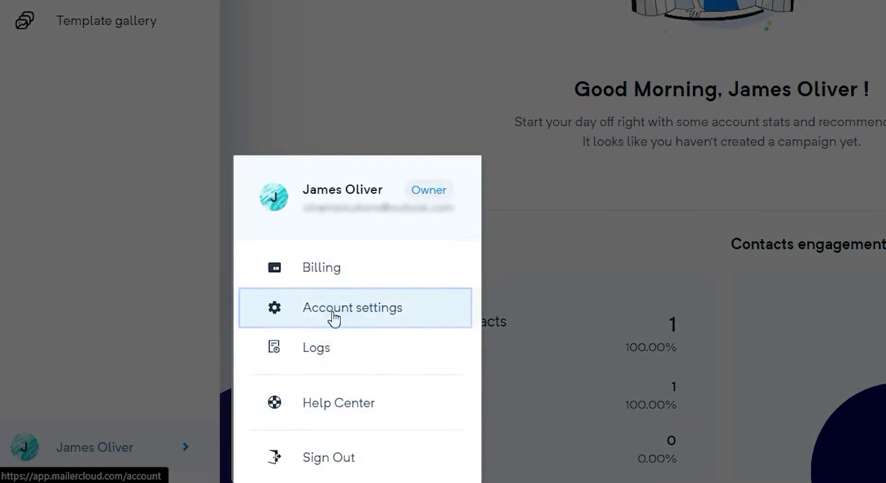
pyautogui.click(334, 317)
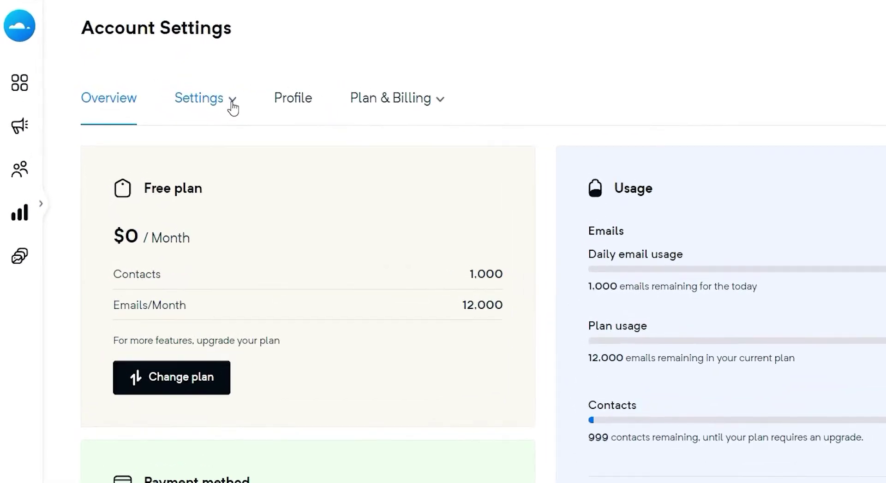
pyautogui.click(168, 75)
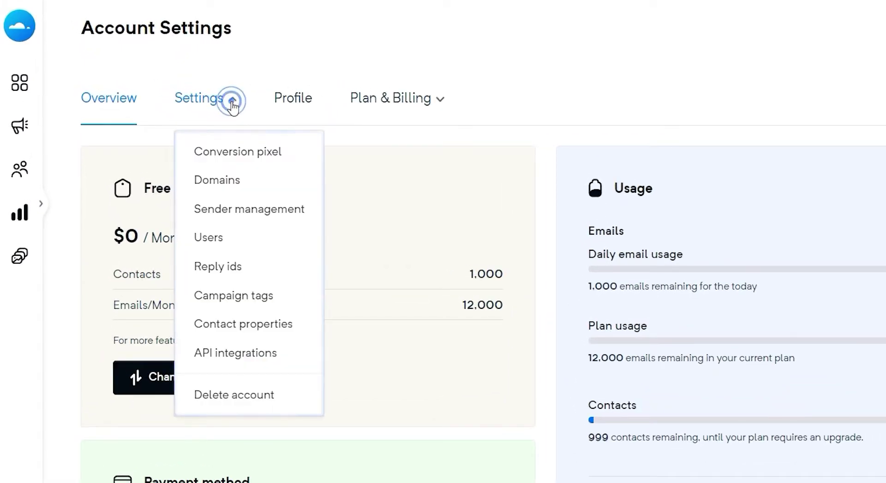
pyautogui.click(238, 184)
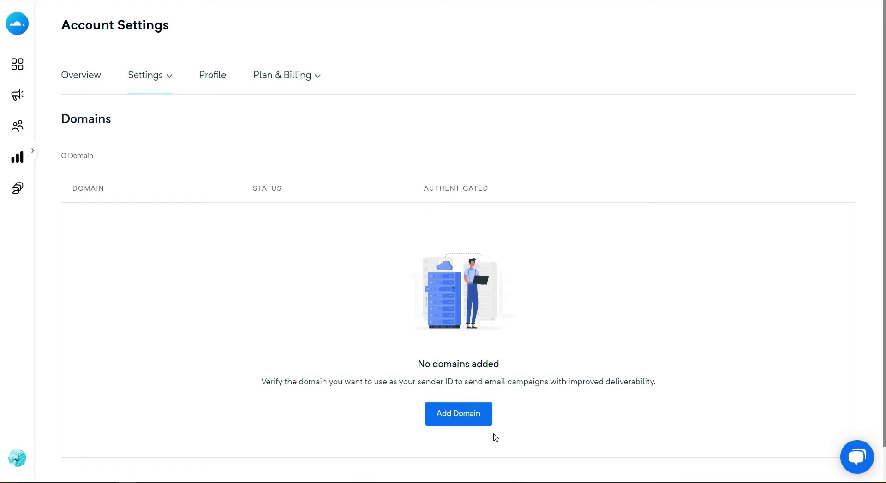
pyautogui.click(483, 424)
pyautogui.write('craftmessages.com')
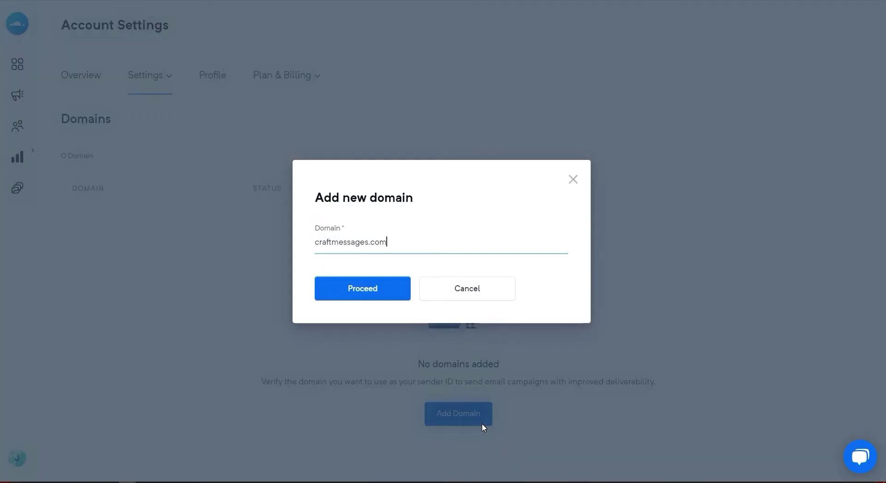
pyautogui.click(399, 304)
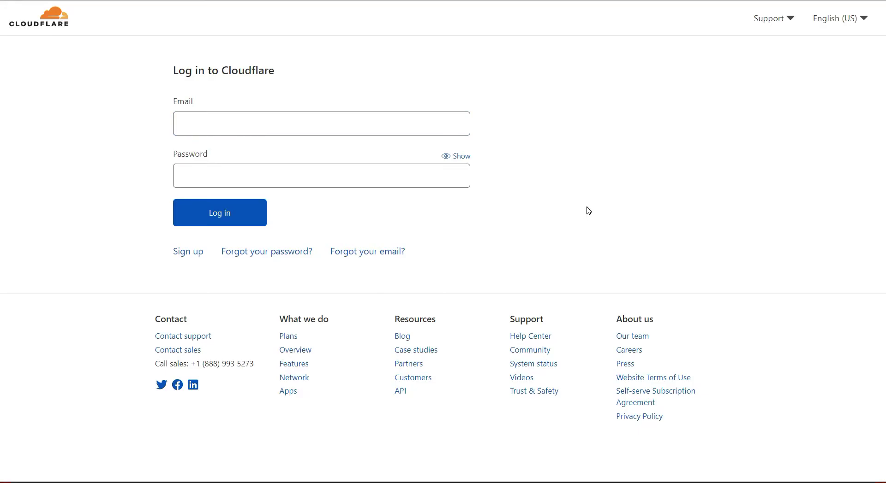
# Step: Log in to Cloudflare and open the DNS settings for the craftmessages.com site
pyautogui.click(254, 222)
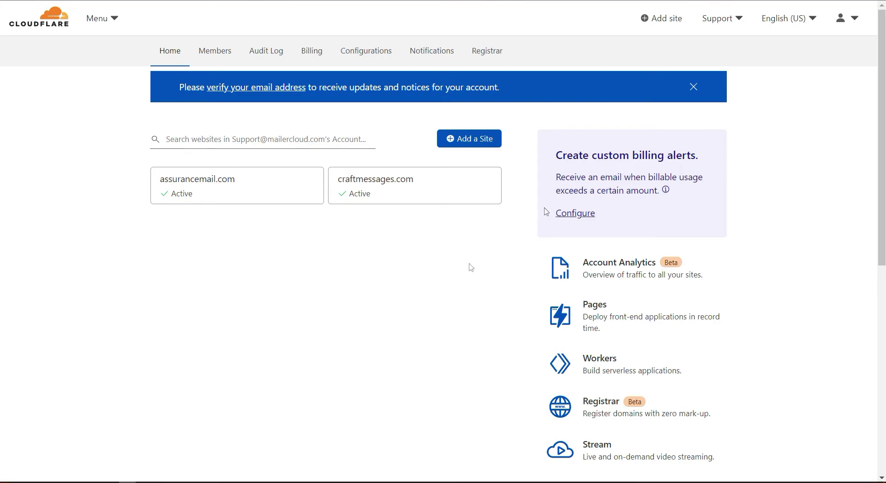
pyautogui.click(435, 203)
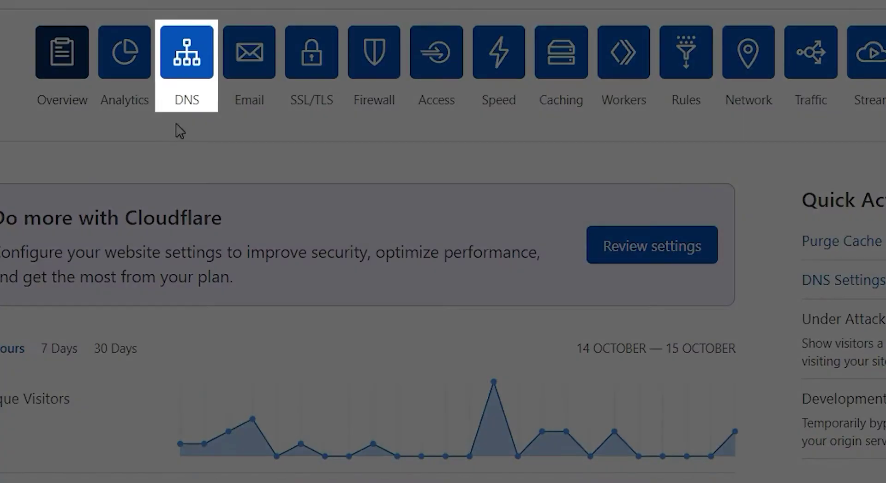
pyautogui.click(209, 82)
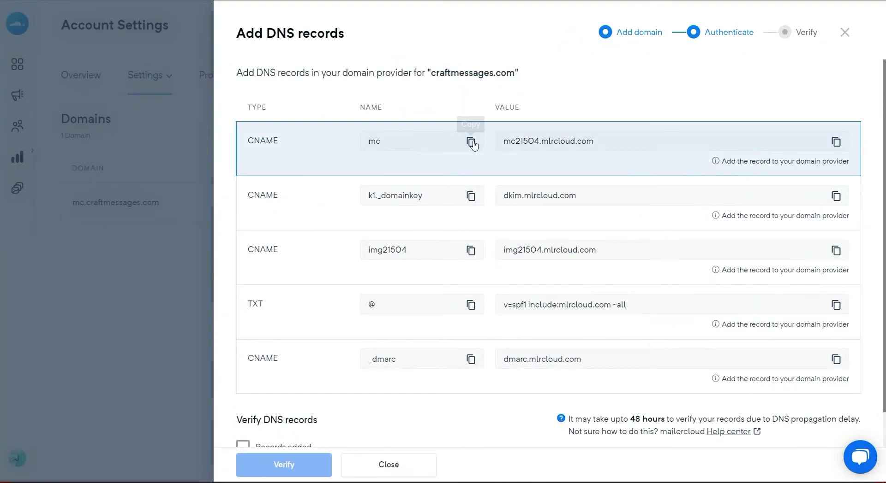
# Step: Add a DNS-only CNAME record mc pointing to mc21504.mlrcloud.com in Cloudflare
pyautogui.click(470, 143)
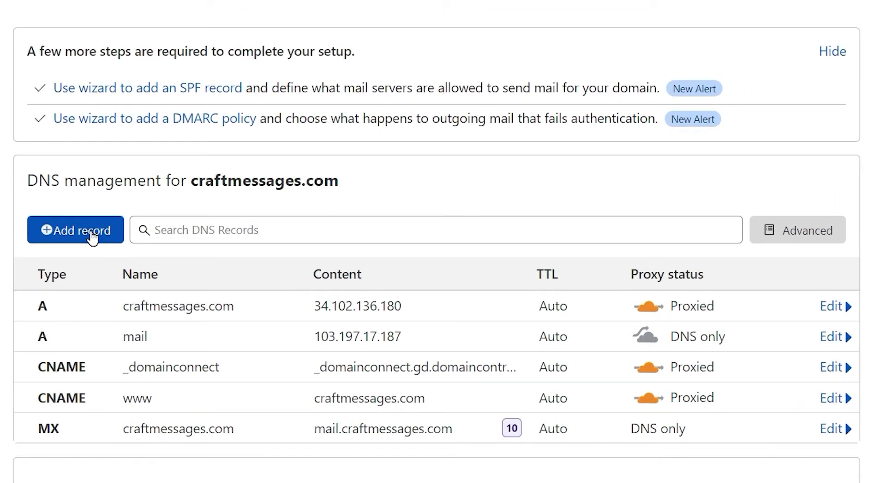
pyautogui.click(93, 238)
pyautogui.click(99, 334)
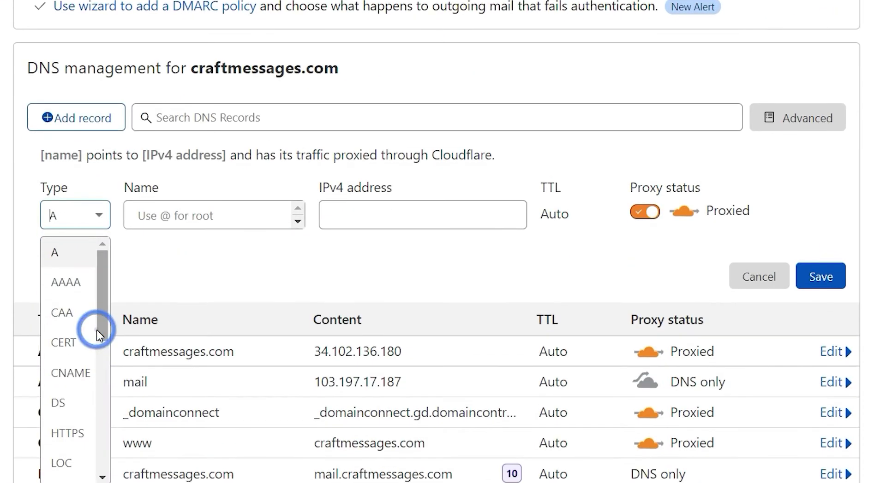
pyautogui.click(60, 372)
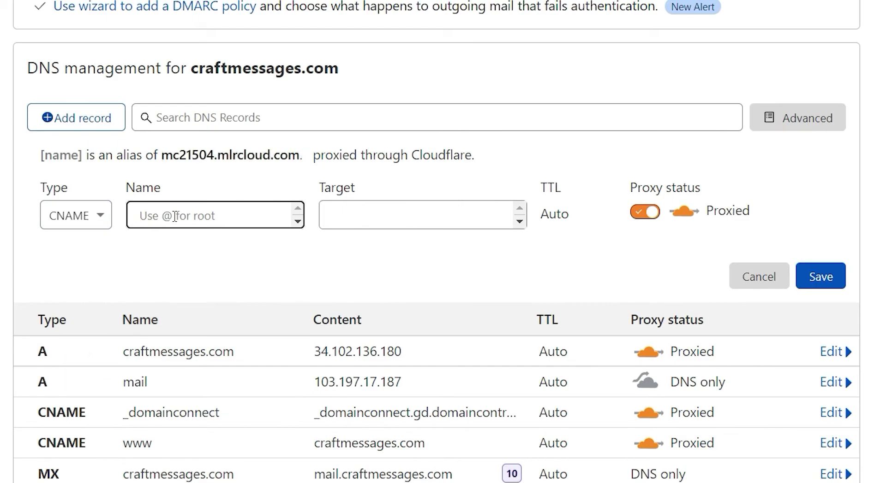
pyautogui.write('mc')
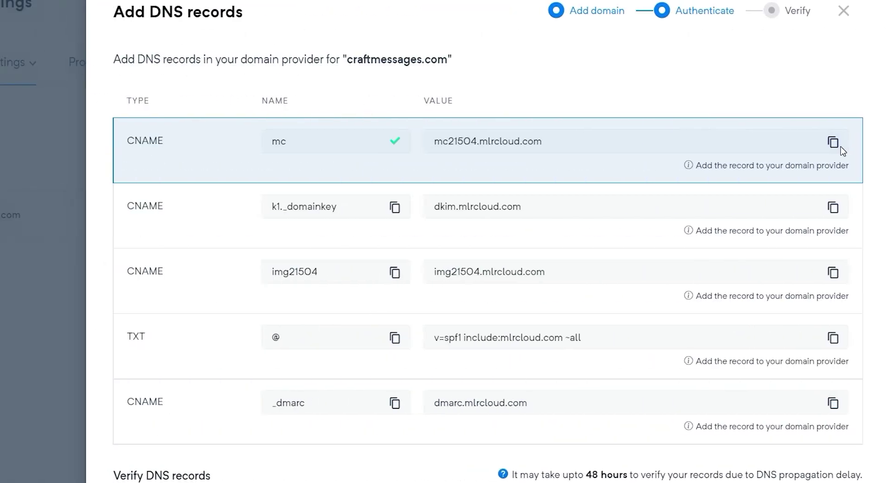
pyautogui.click(833, 143)
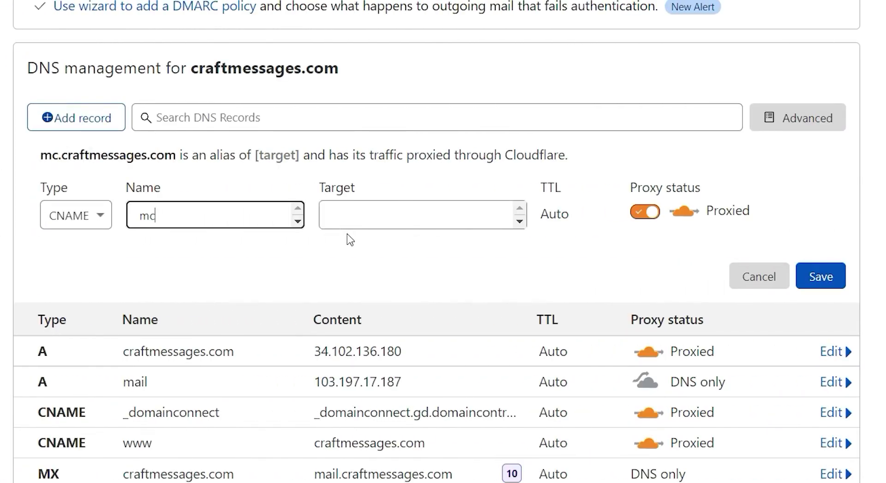
pyautogui.click(342, 215)
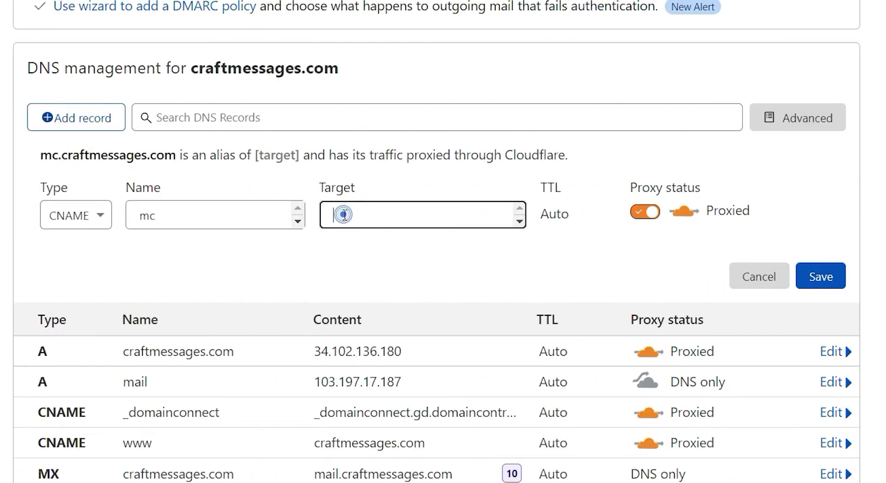
pyautogui.hotkey('ctrl', 'v')
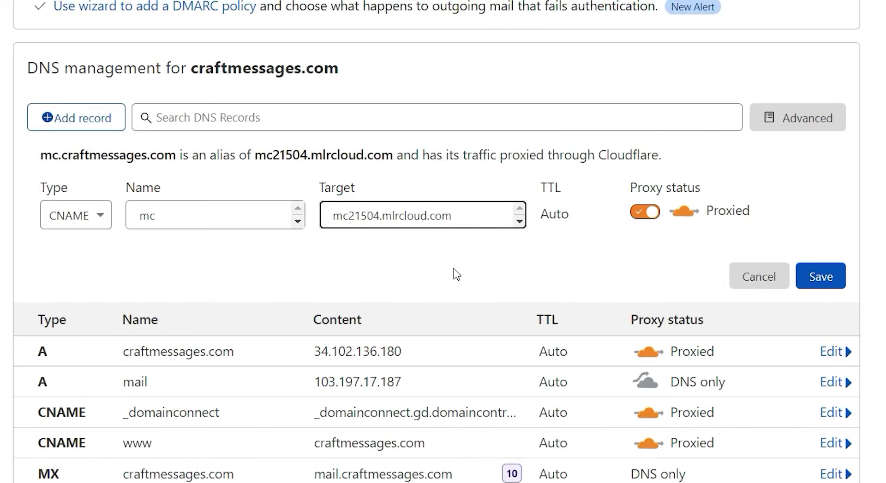
pyautogui.click(644, 212)
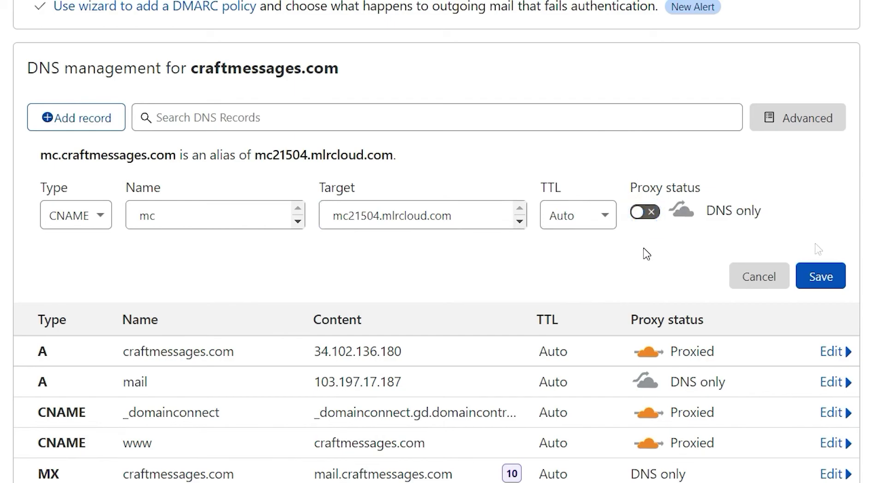
pyautogui.click(821, 275)
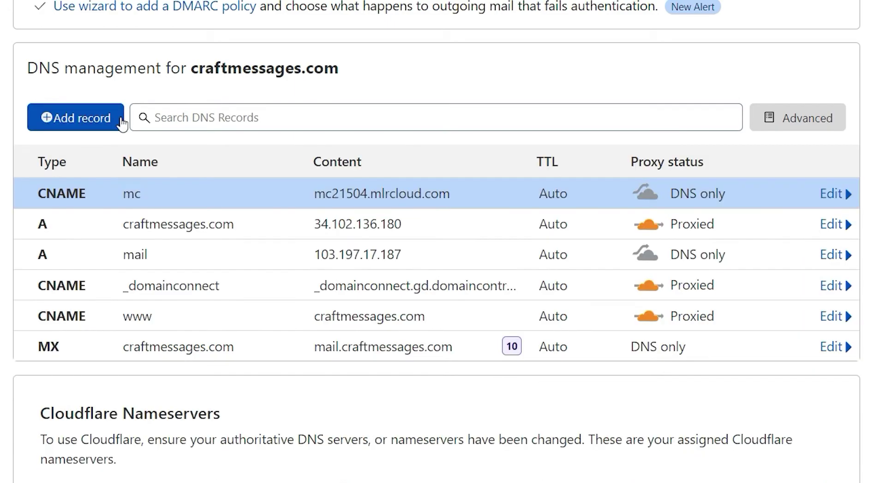
# Step: Start another DNS record in Cloudflare and set its type to TXT
pyautogui.click(75, 119)
pyautogui.click(95, 213)
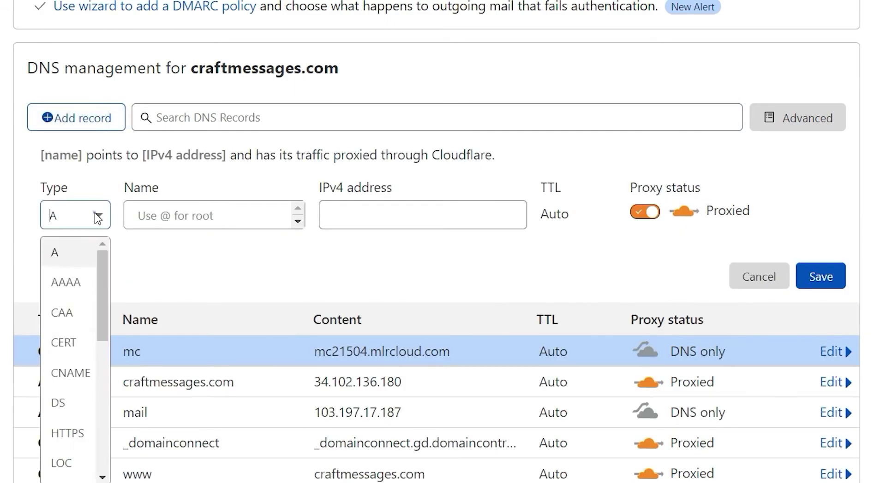
pyautogui.scroll(-5, 102, 279)
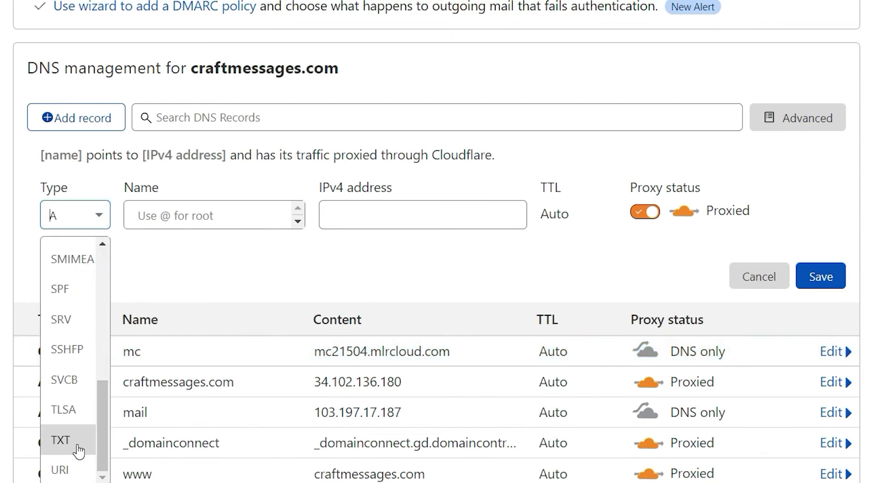
pyautogui.click(65, 443)
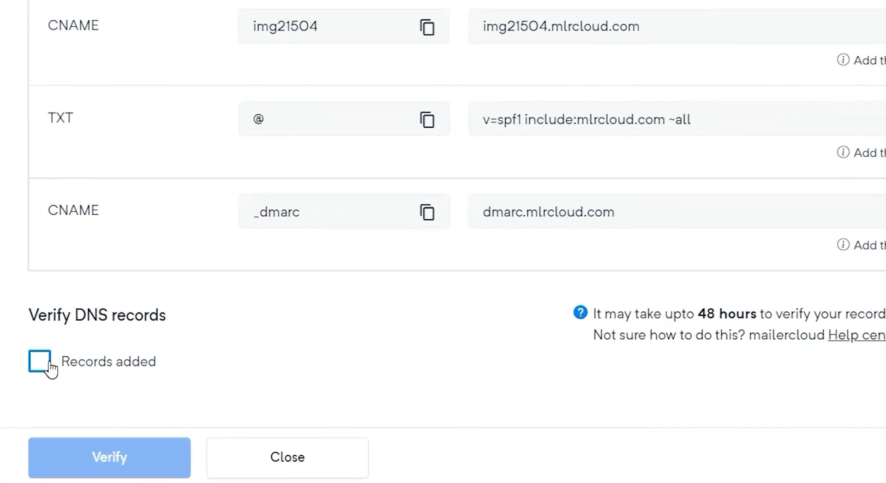
# Step: Confirm the records are added, verify mc.craftmessages.com's DNS, and dismiss the success dialog
pyautogui.click(48, 365)
pyautogui.click(169, 456)
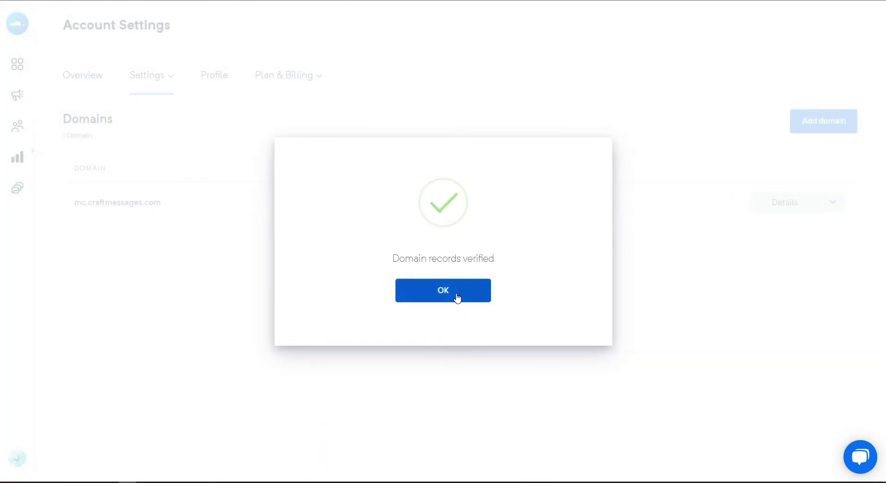
pyautogui.click(453, 293)
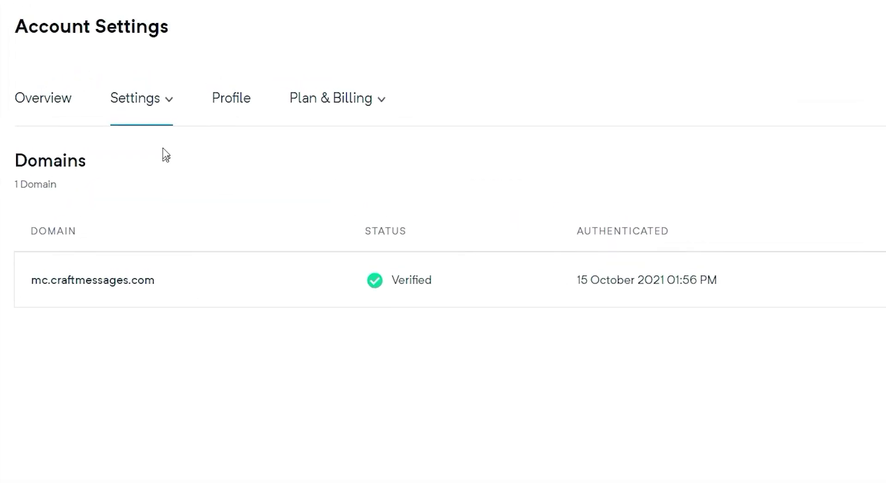
# Step: In Sender management, add a sender with a craftmessages.com from address and the sender's name
pyautogui.click(169, 101)
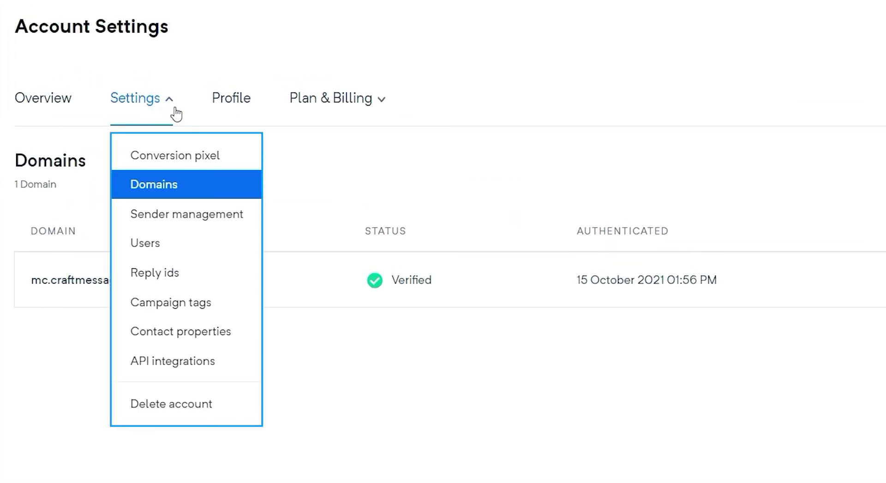
pyautogui.click(205, 222)
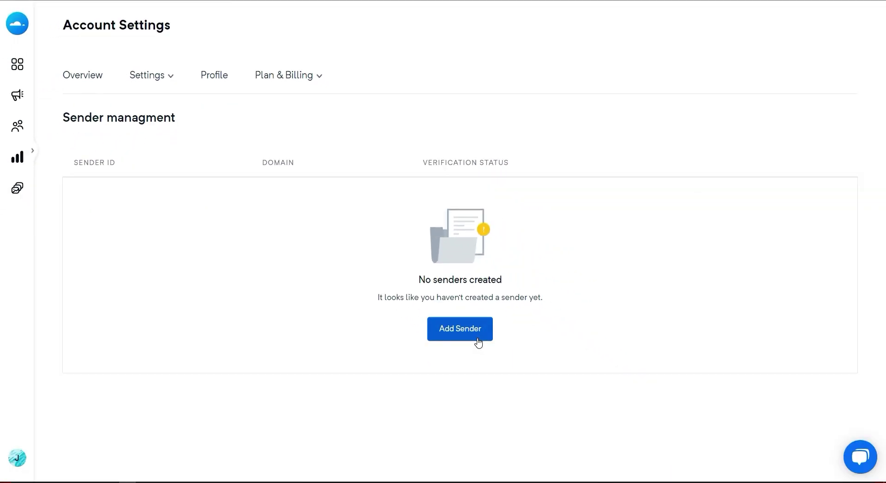
pyautogui.click(478, 342)
pyautogui.scroll(-2, 684, 160)
pyautogui.click(613, 136)
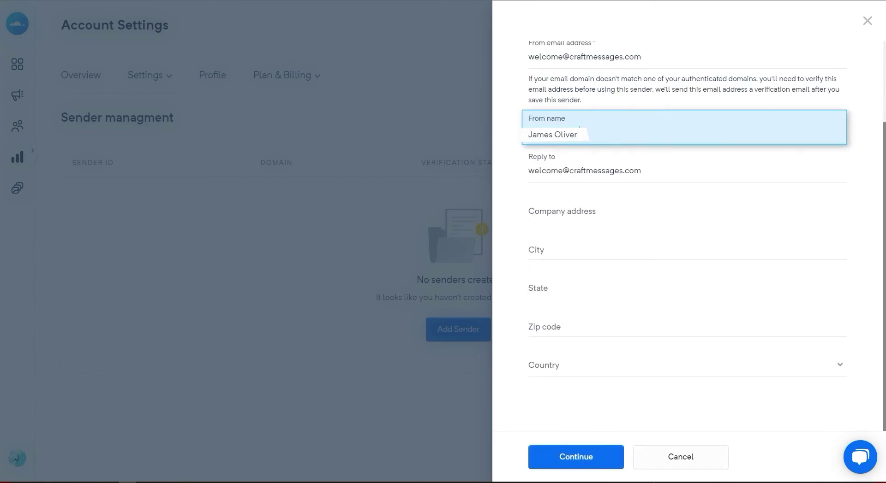
pyautogui.click(595, 459)
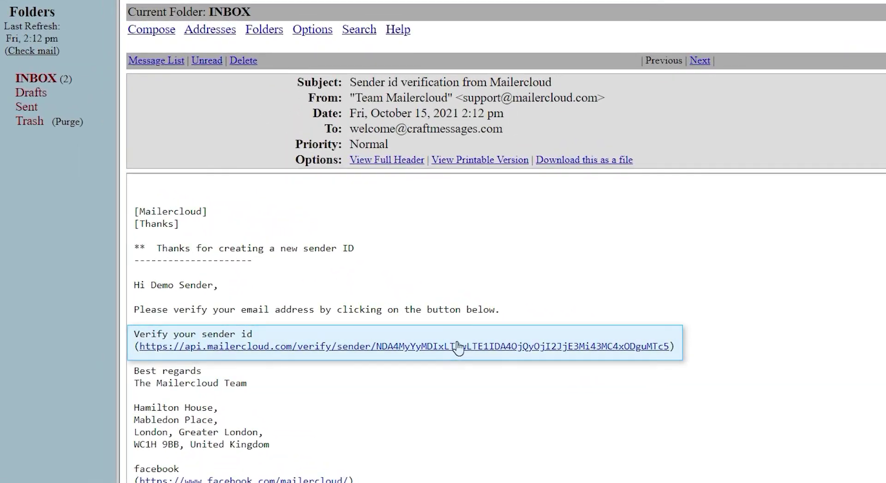
# Step: Follow the verify link in the Mailercloud sender ID verification email
pyautogui.click(458, 347)
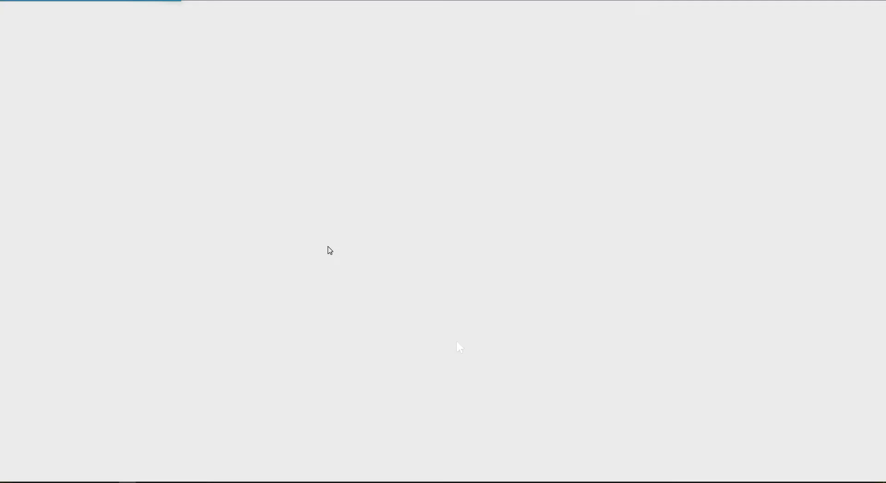